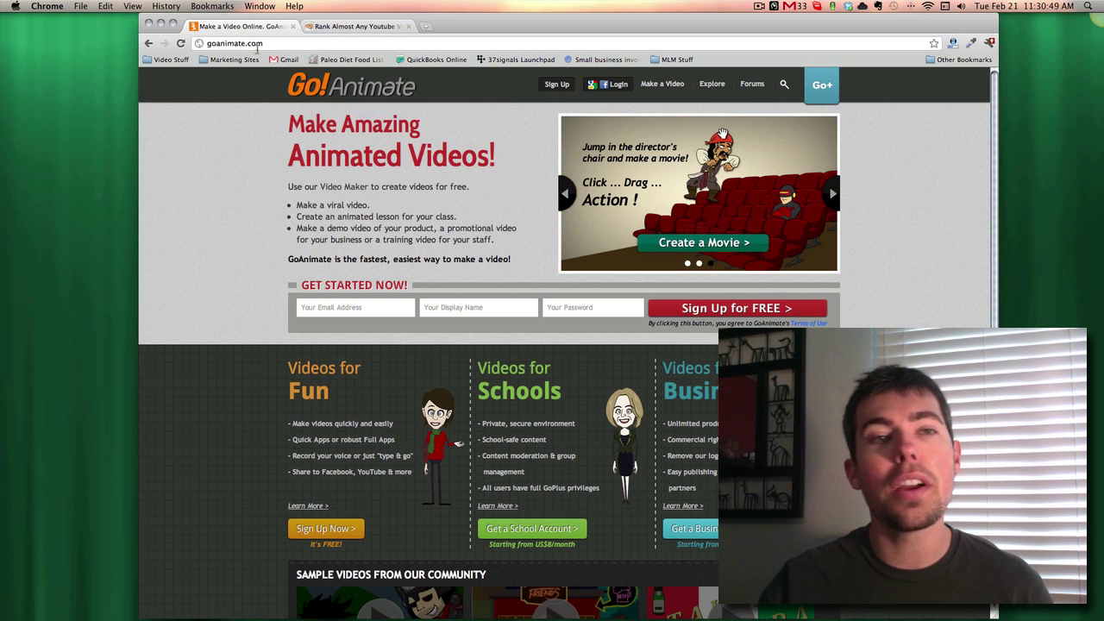
- Sign in to the GoAnimate account
click(255, 45)
click(236, 150)
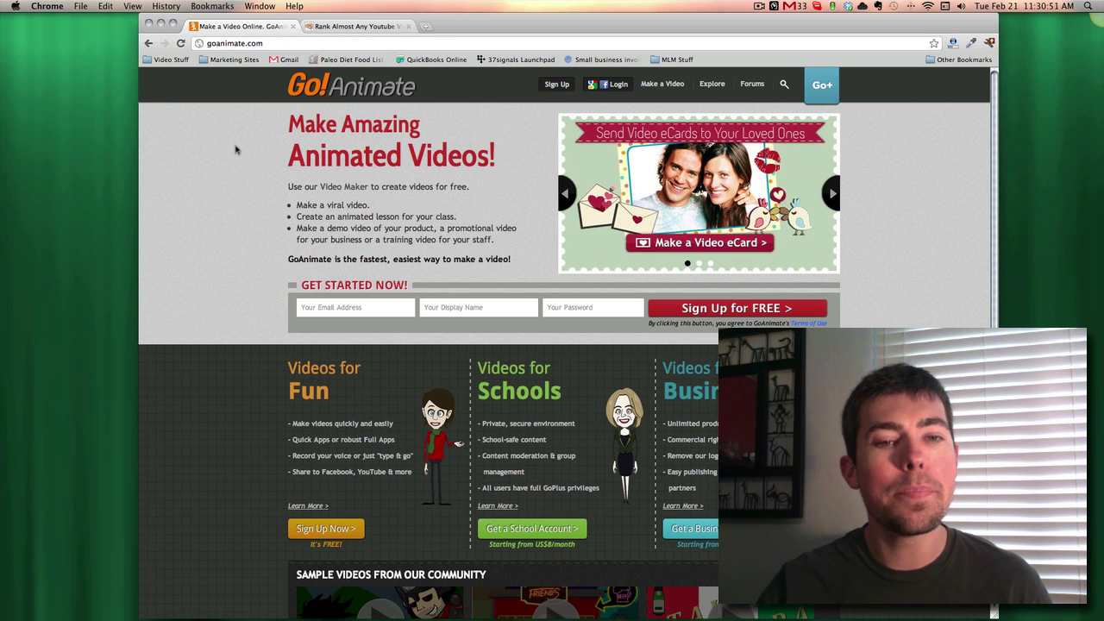
click(344, 306)
click(429, 307)
click(616, 84)
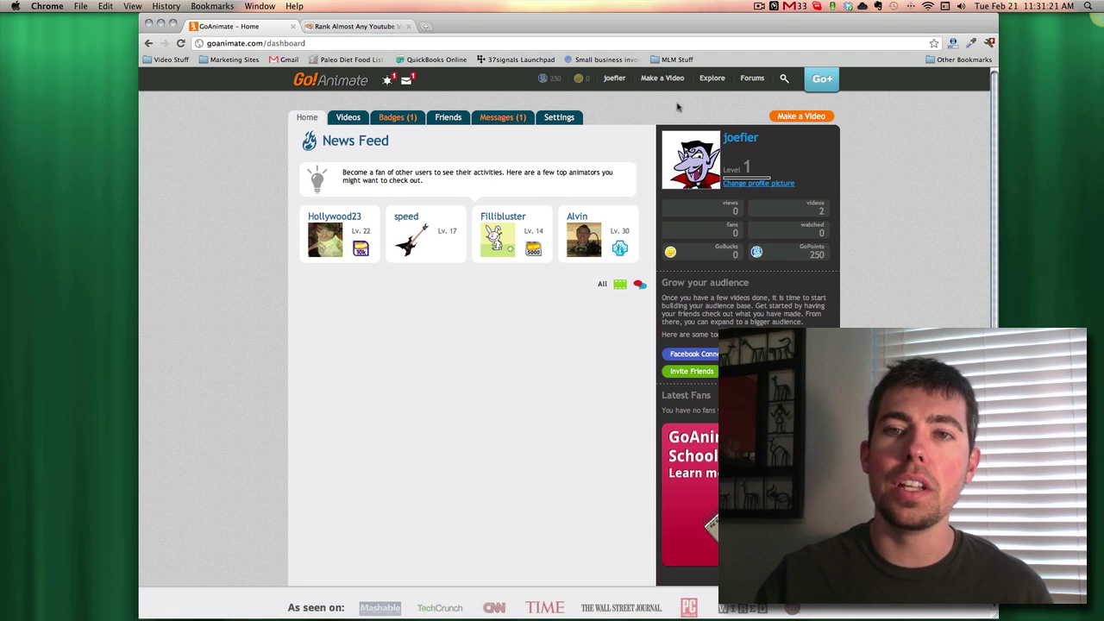
- Browse the Quick Video Maker templates and open the Epic Ninja Battle maker
click(669, 79)
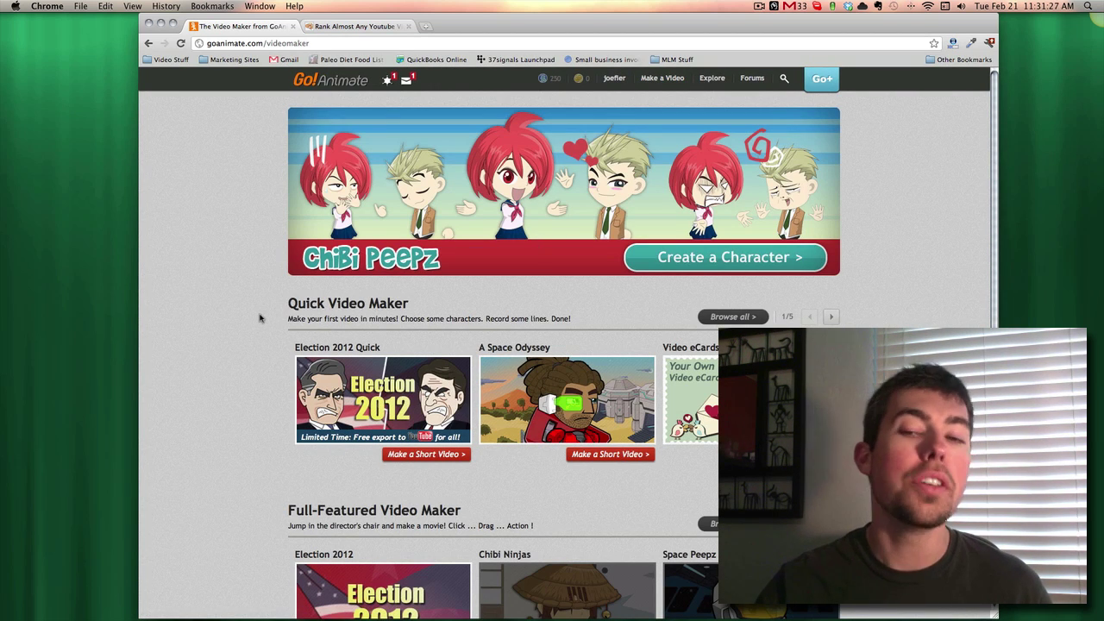
scroll(284, 322, down, 1)
scroll(284, 321, down, 3)
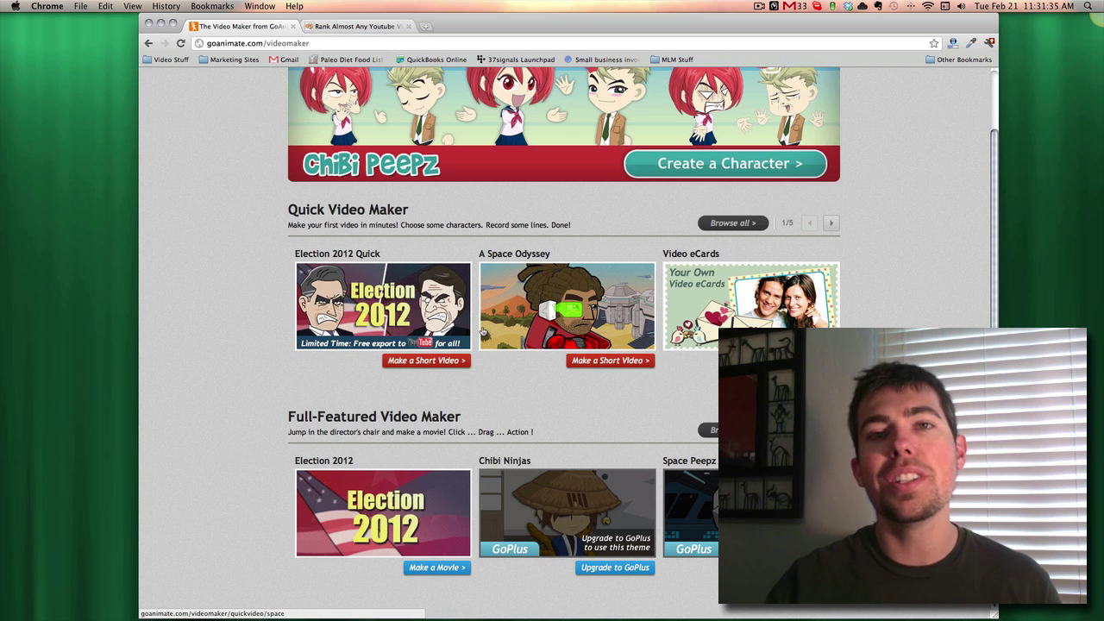
click(832, 224)
click(831, 224)
click(831, 224)
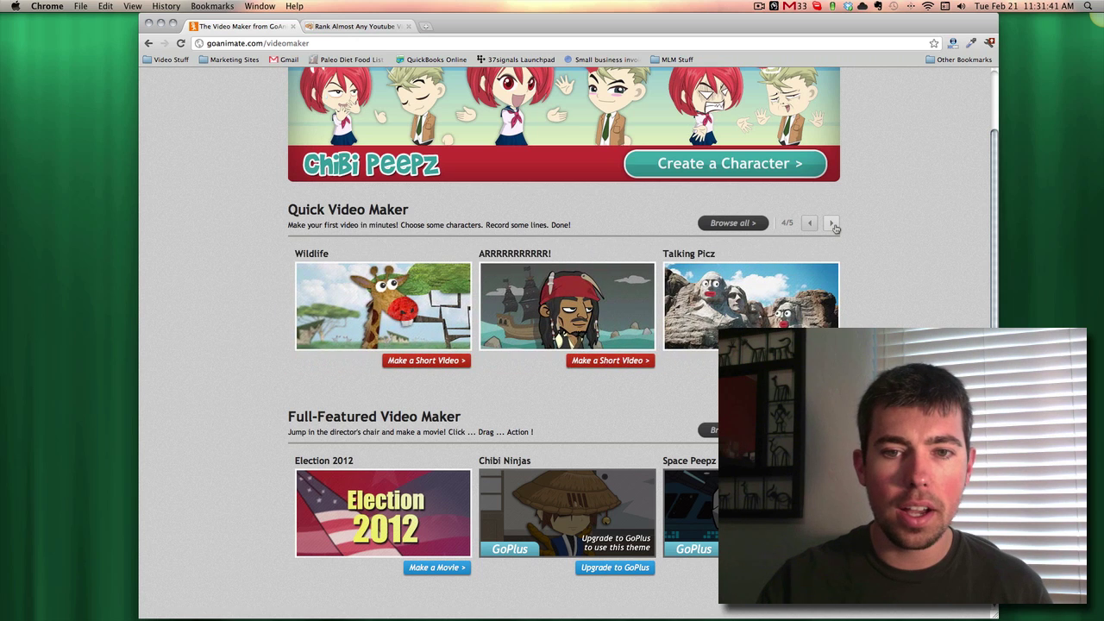
click(810, 223)
click(810, 224)
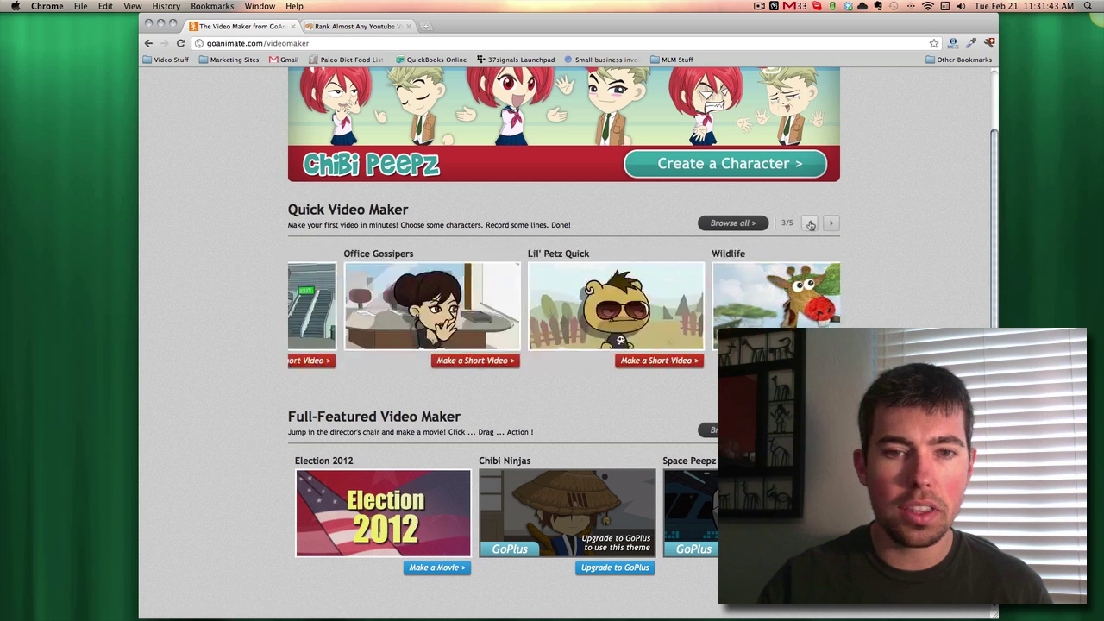
click(809, 224)
click(409, 329)
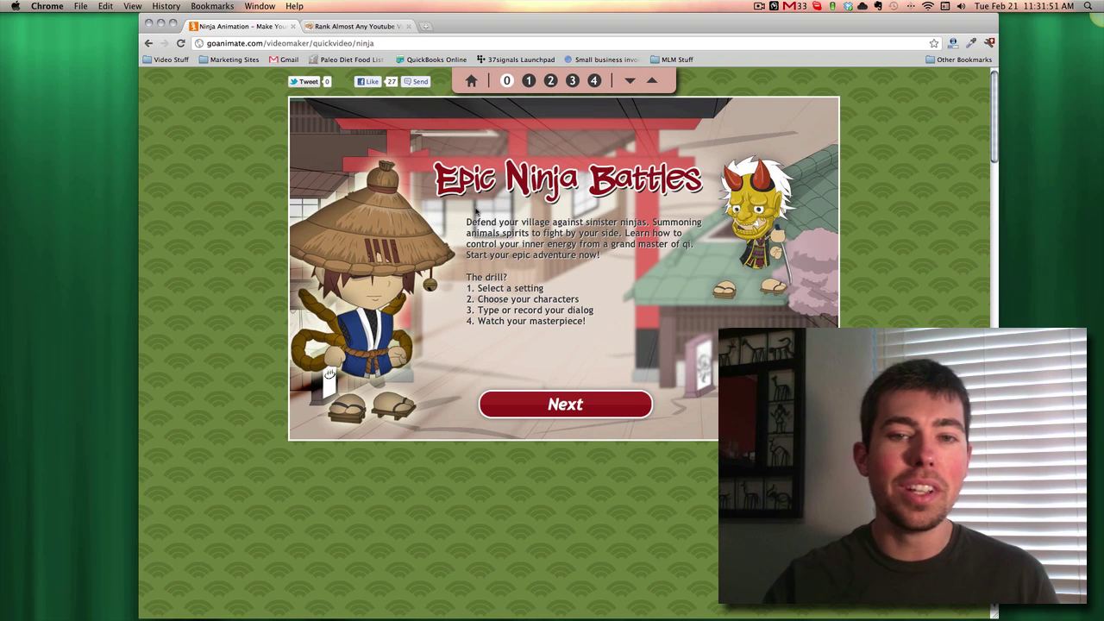
- Choose the No Pain, No Gain dojo as the video's setting
click(543, 396)
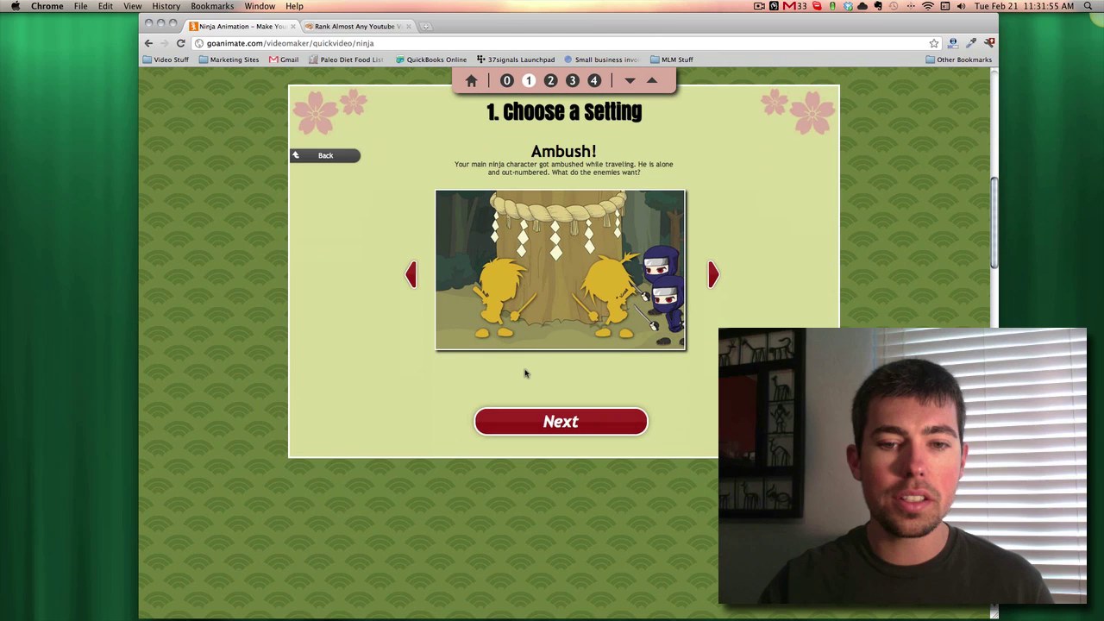
click(714, 275)
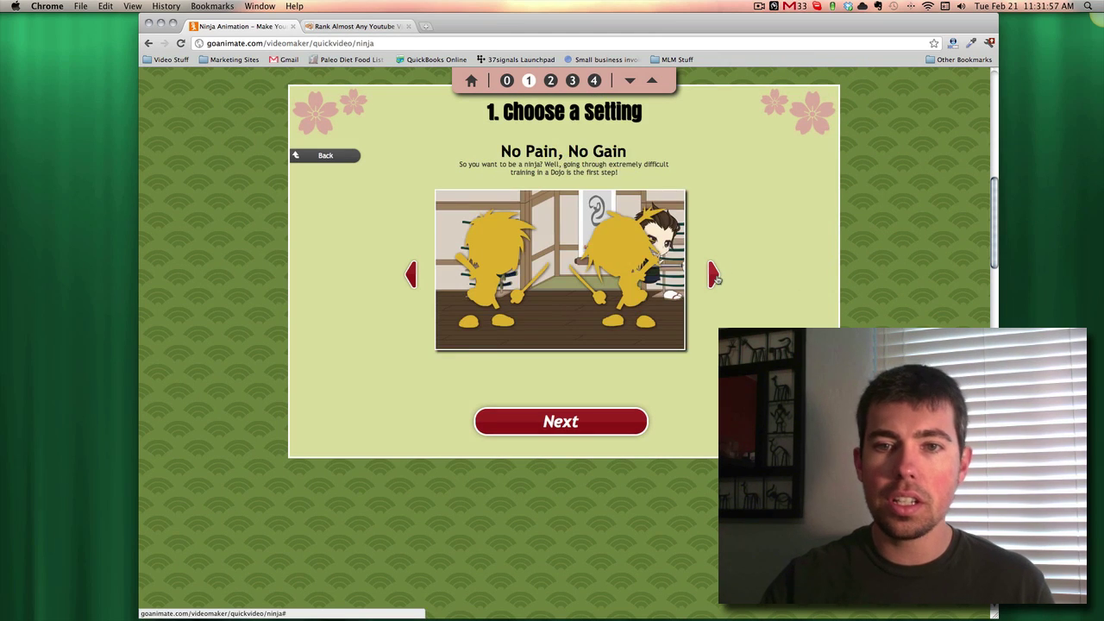
click(715, 276)
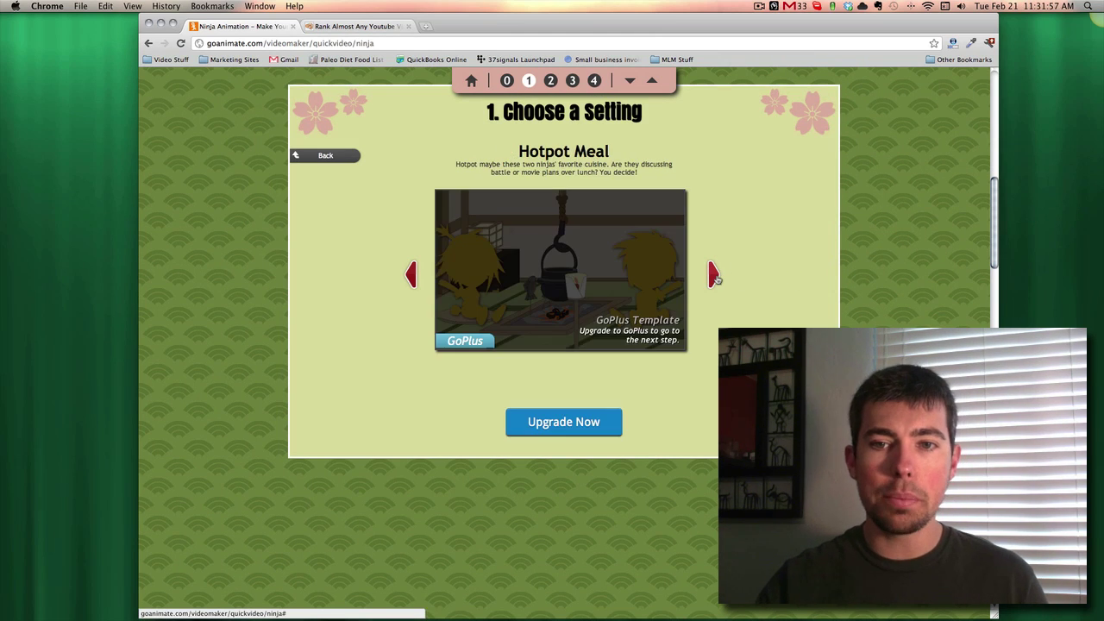
click(407, 275)
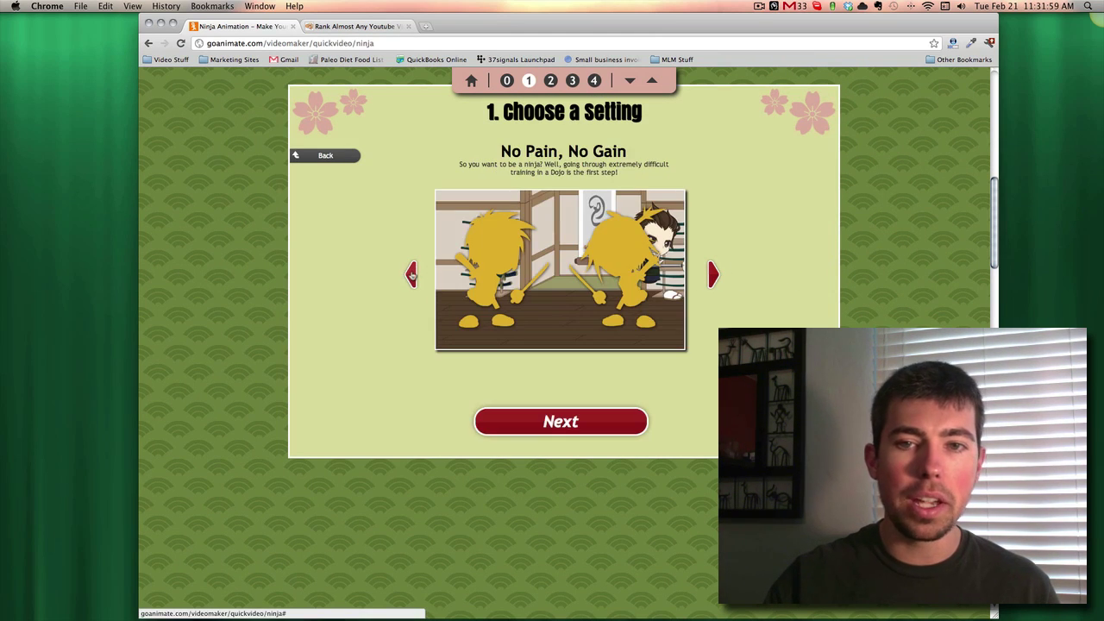
click(567, 423)
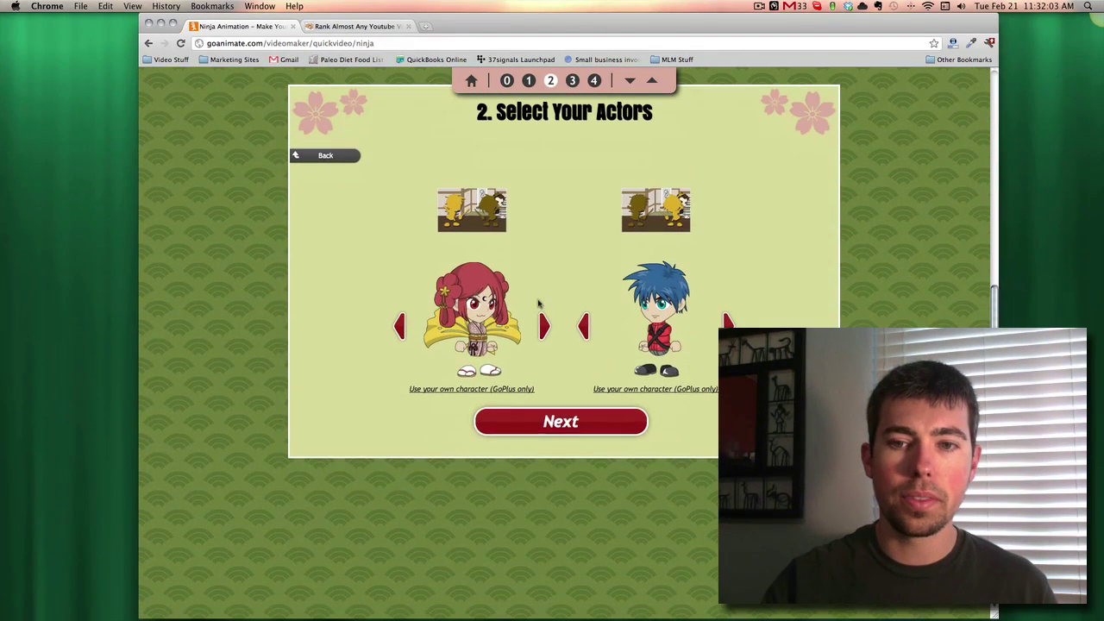
- Pick the masked ninja and the black-haired girl as the two actors
click(545, 328)
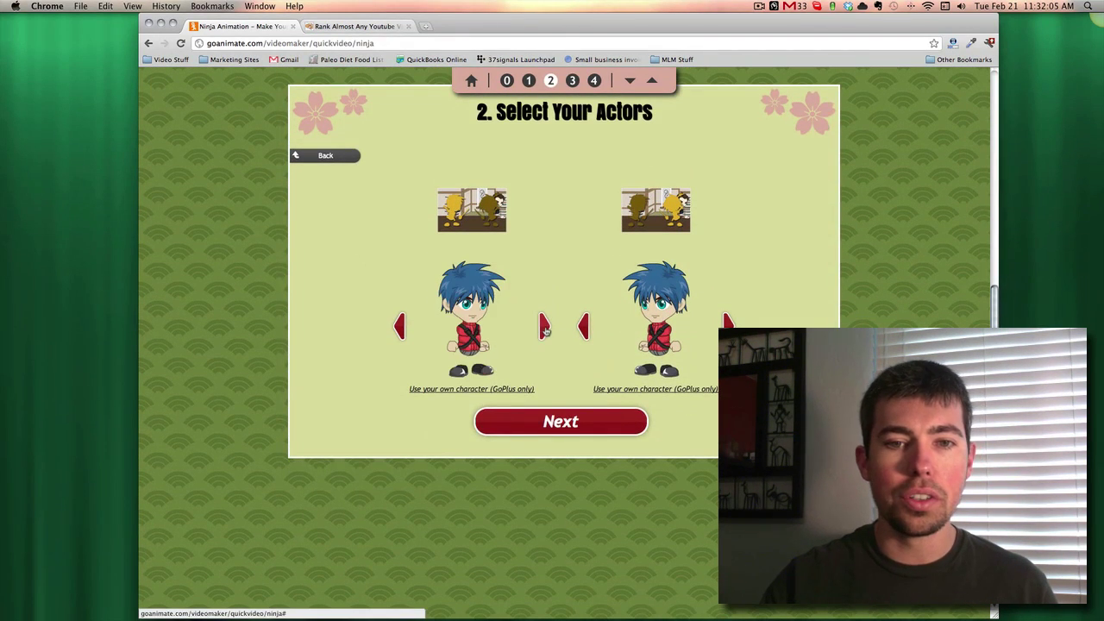
click(545, 328)
click(545, 328)
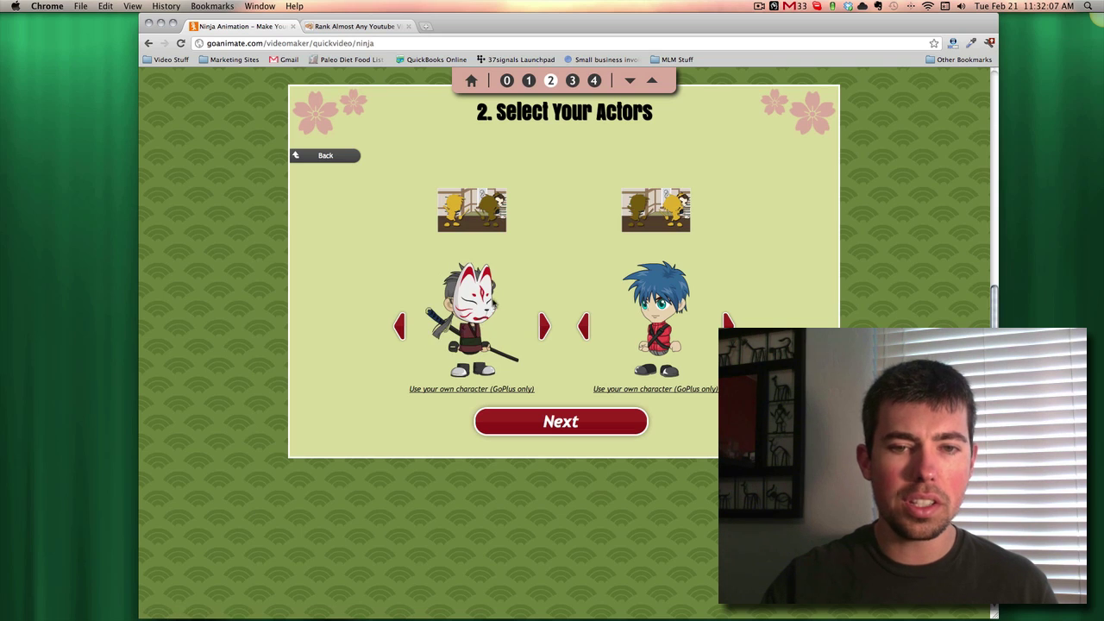
click(727, 321)
click(728, 321)
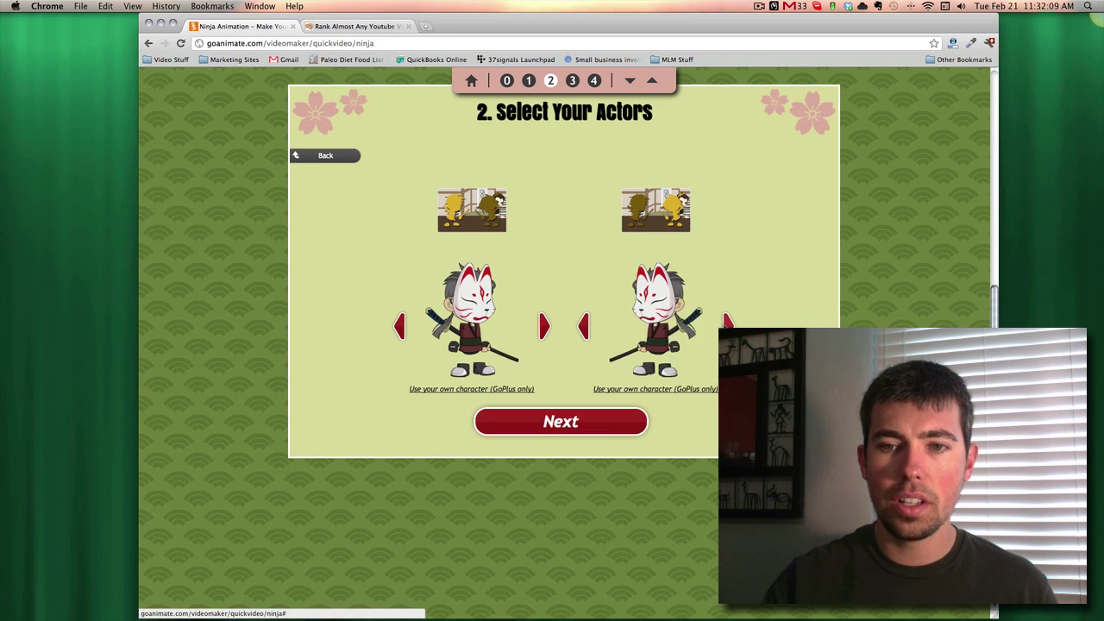
click(584, 327)
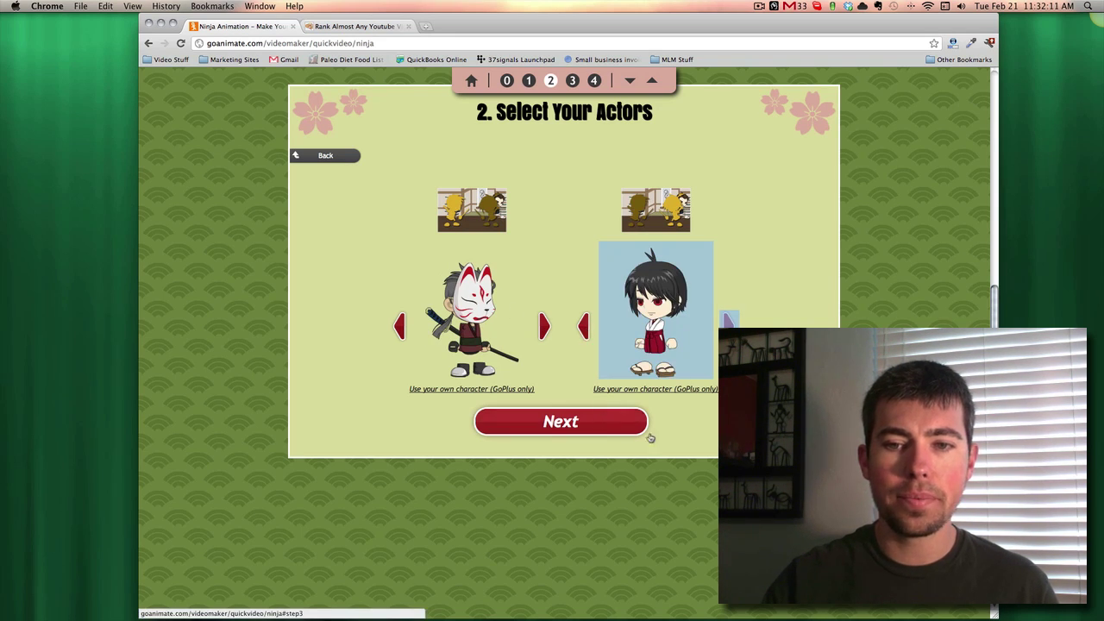
click(620, 418)
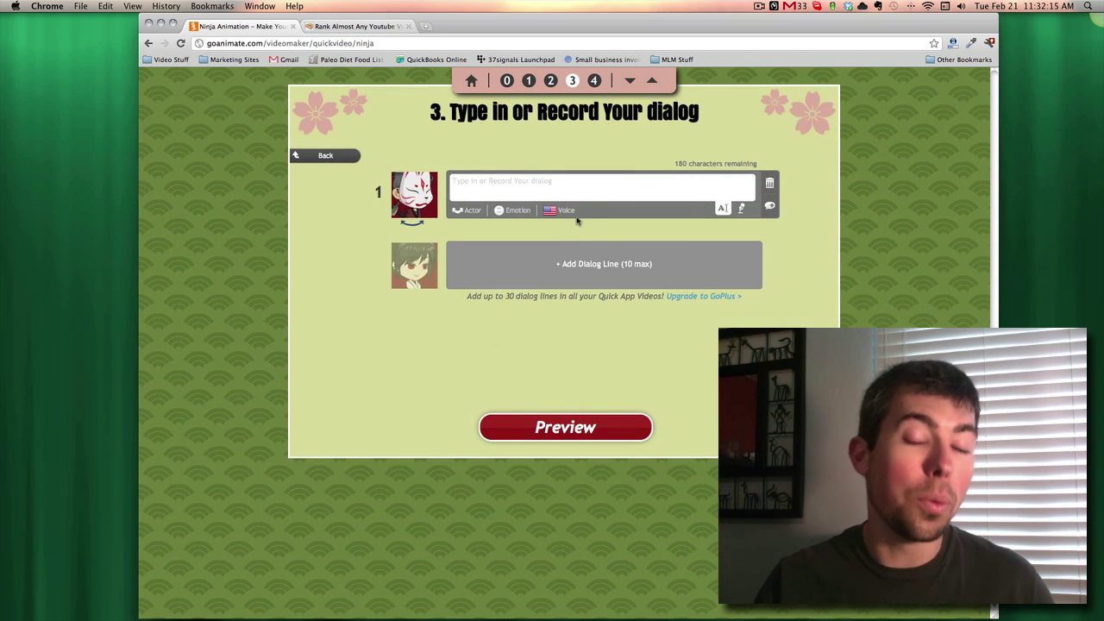
- Write line 1 'Hey ya! Watch out, I'm danger!us!' with an Angry expression
click(499, 182)
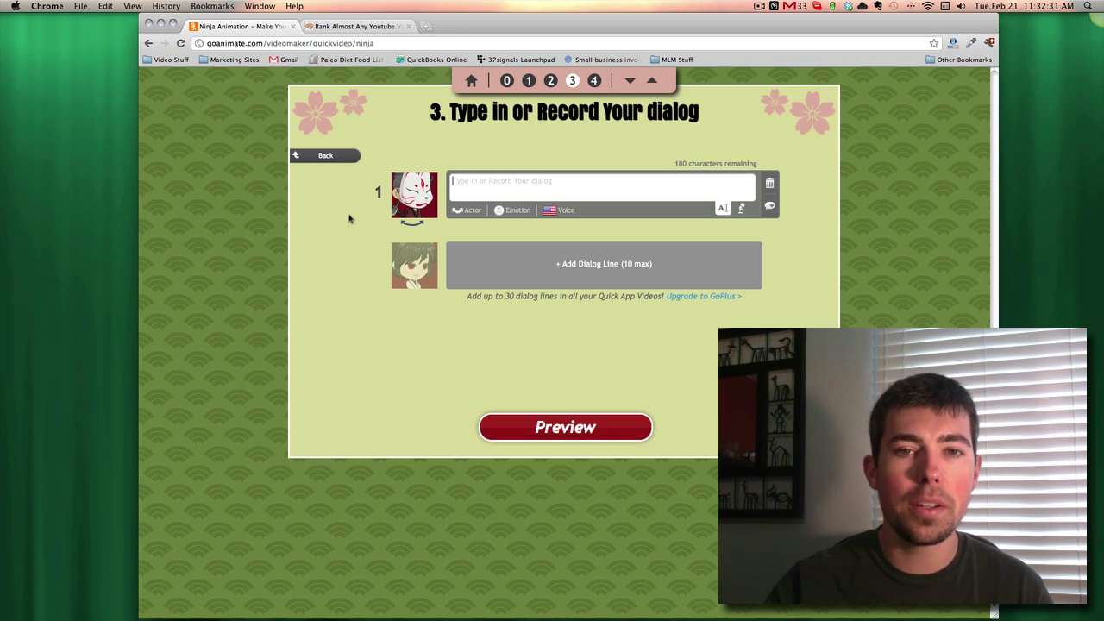
text(Hey ya! )
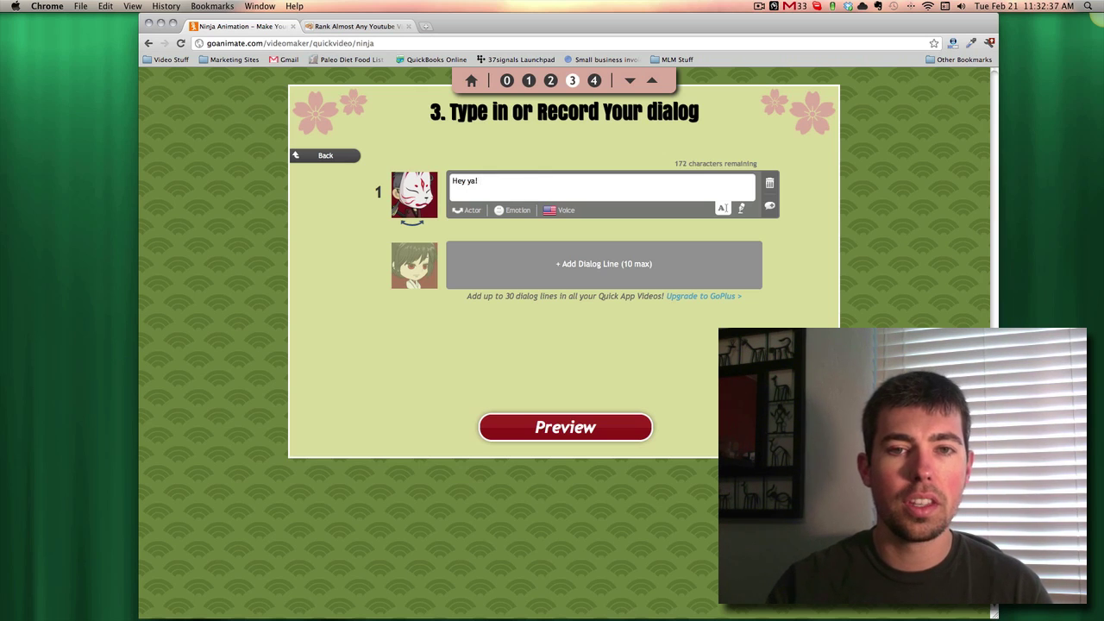
text(Watc)
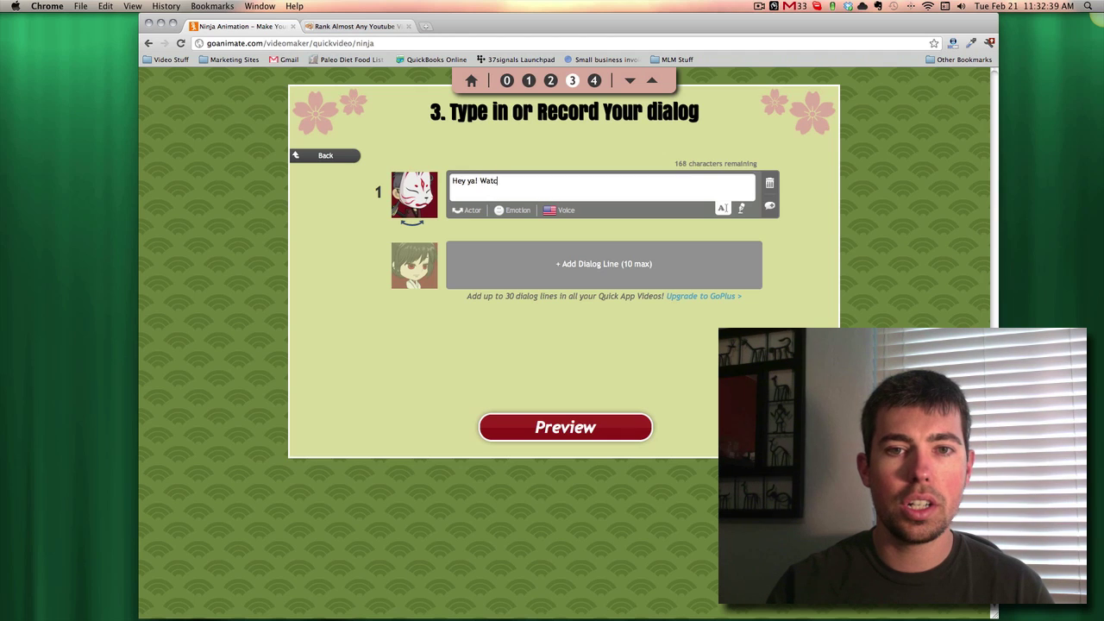
text(h out, I'm da)
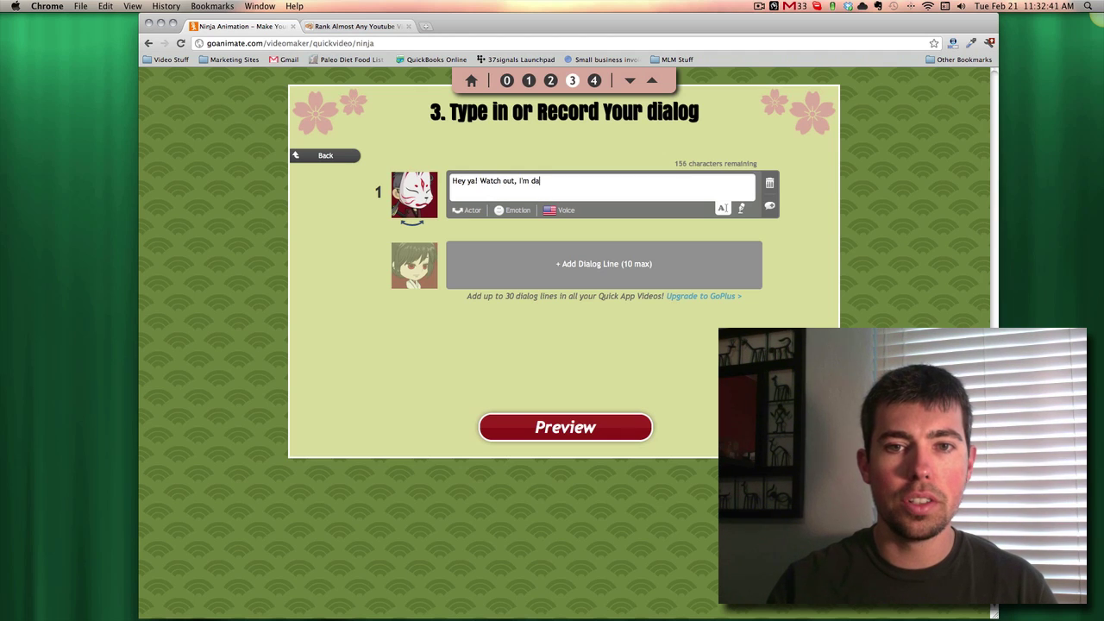
text(nger!)
text(us!)
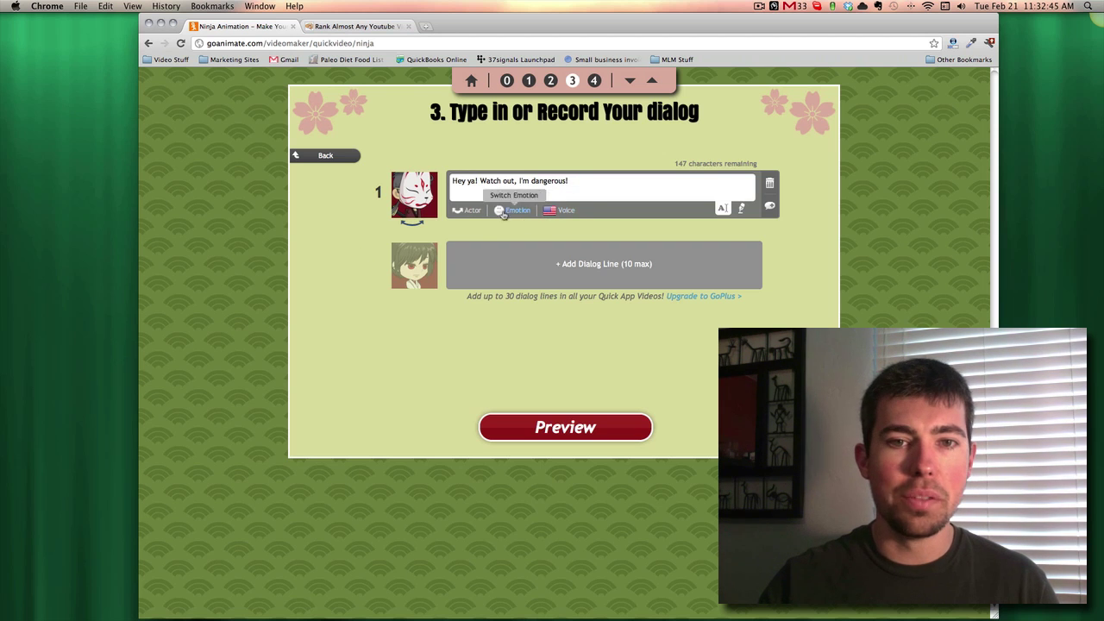
click(502, 213)
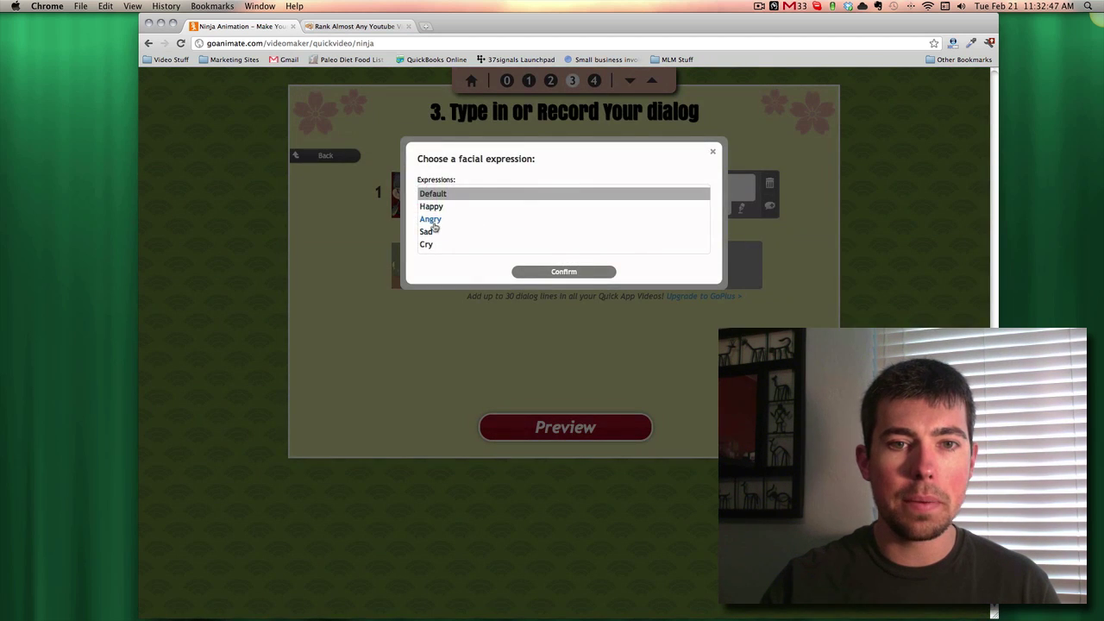
click(430, 221)
click(564, 271)
- Add line 2: 'Oh no you're not! I'm the baddest of the bed out th'
click(559, 261)
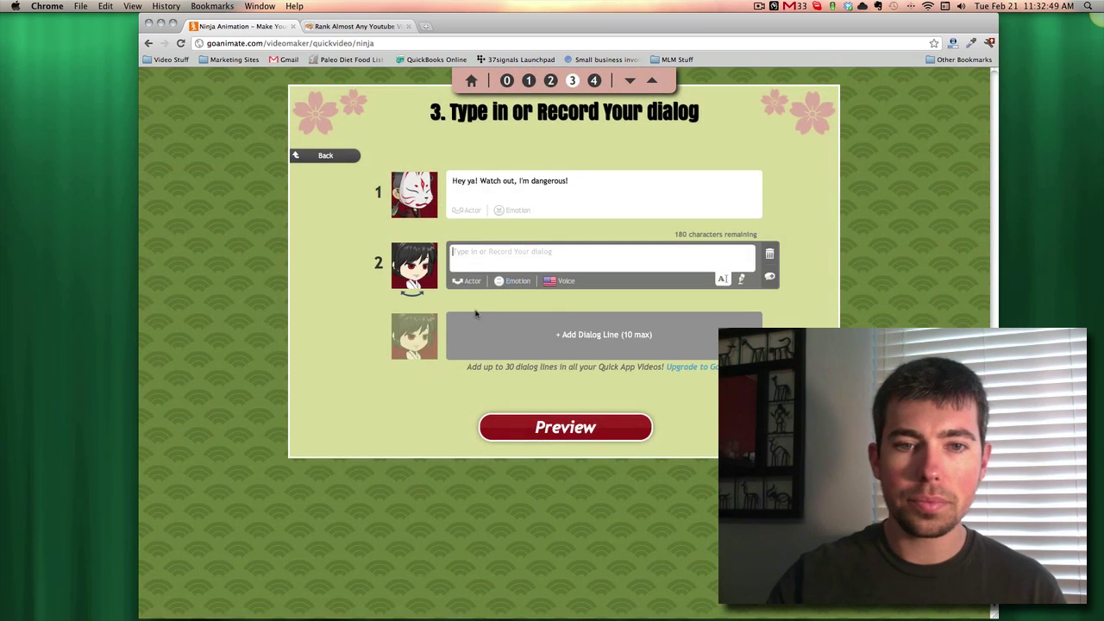
click(501, 253)
text(Oh no you're no)
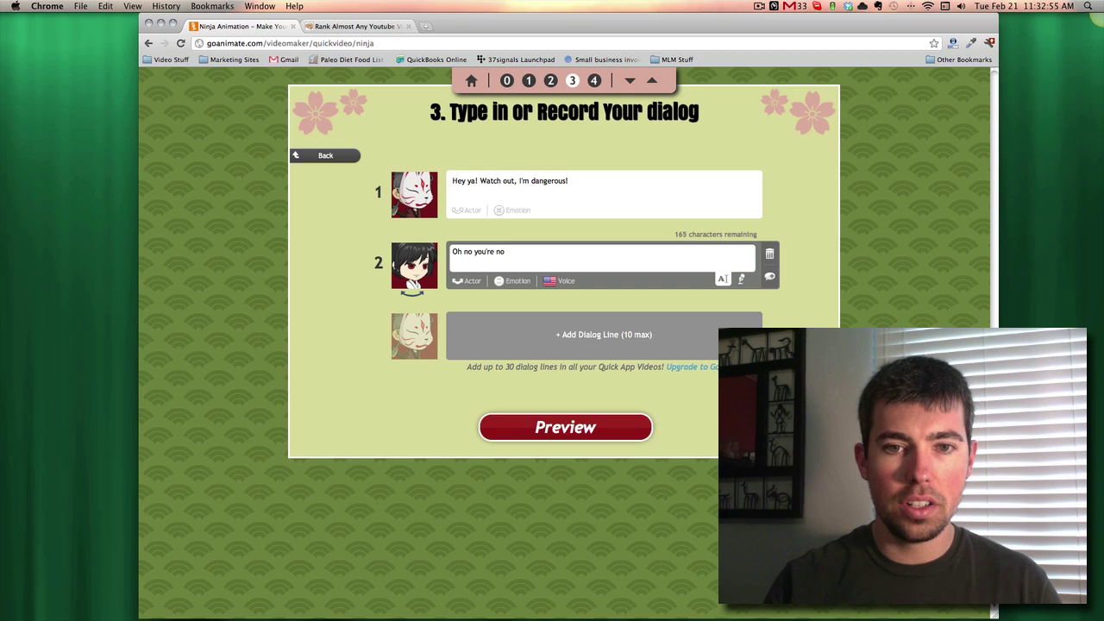
text(t!  I'm the ba)
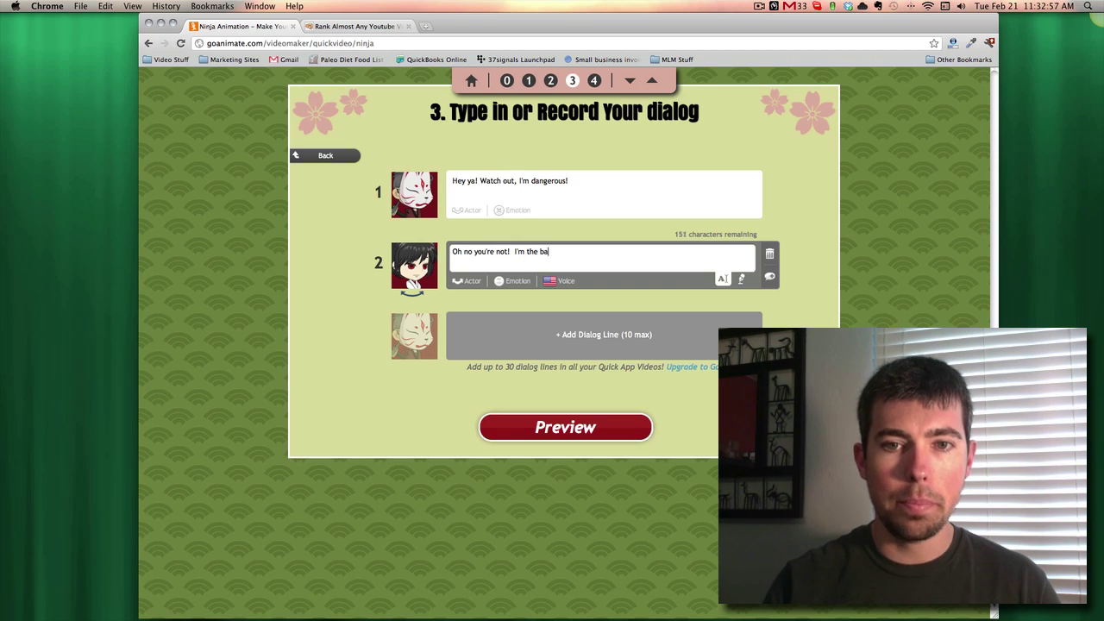
text(ddest of the be)
text(d out there!)
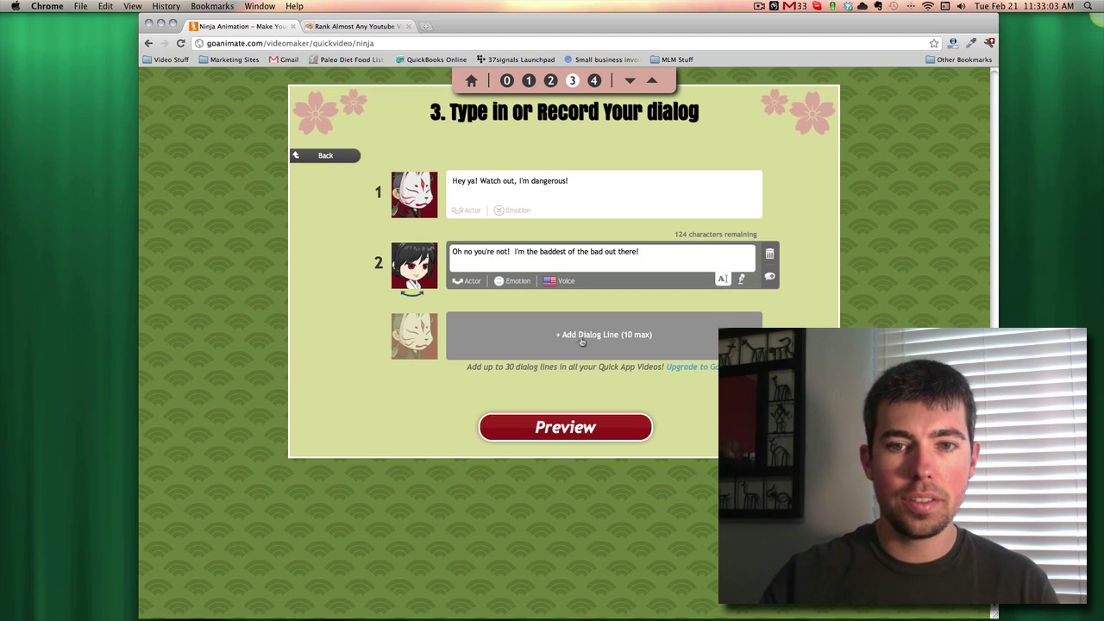
- Add line 3 'Oh!' with a Happy expression
click(580, 339)
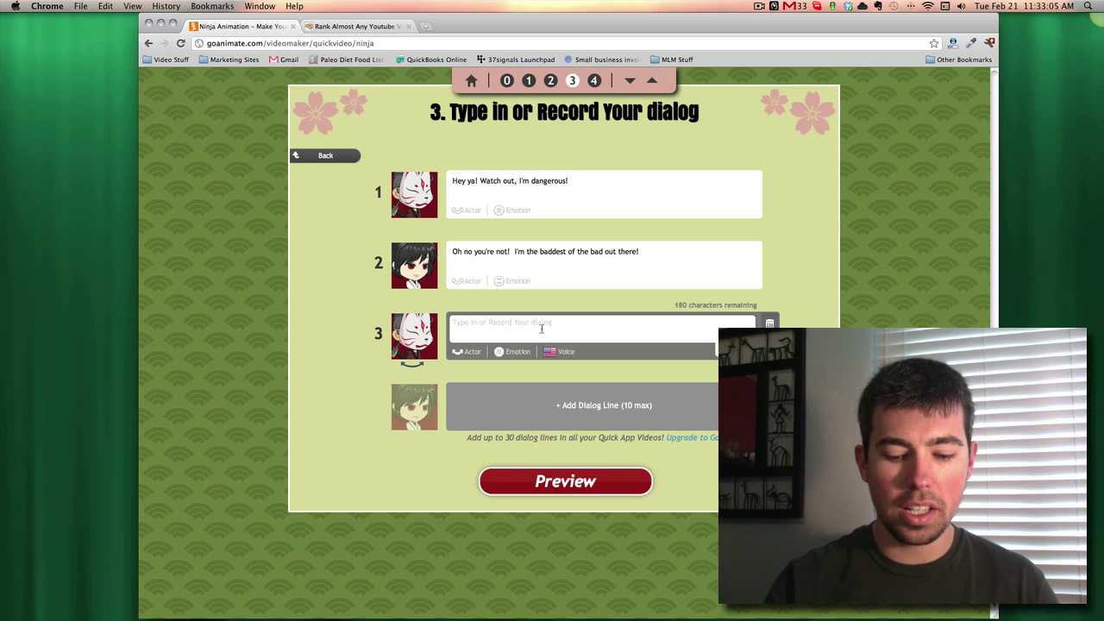
text(Oh!  It's on!)
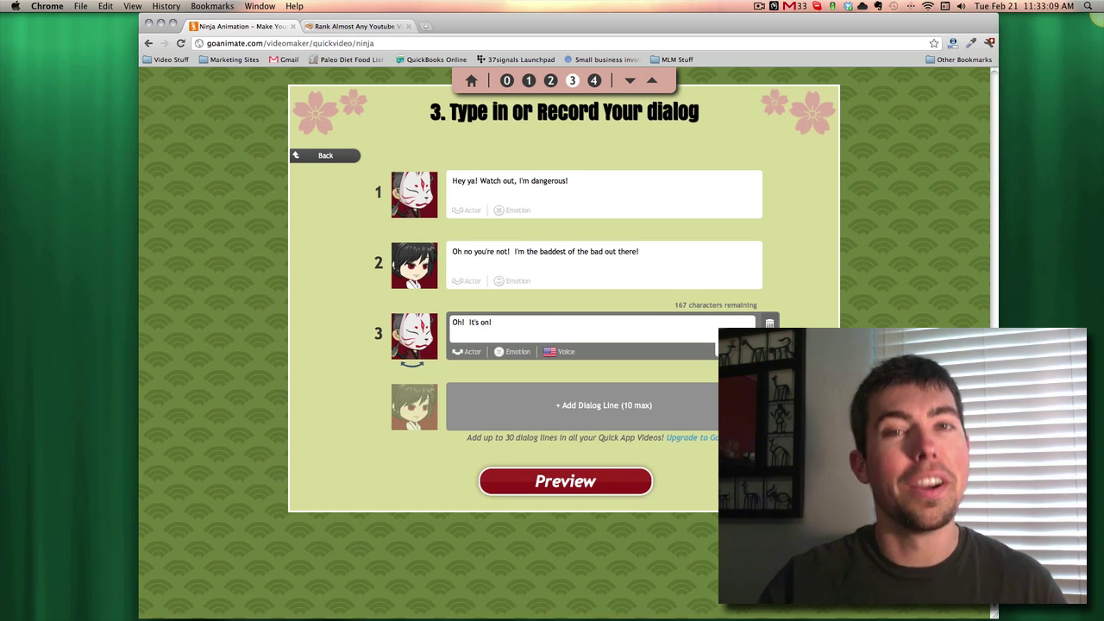
click(510, 354)
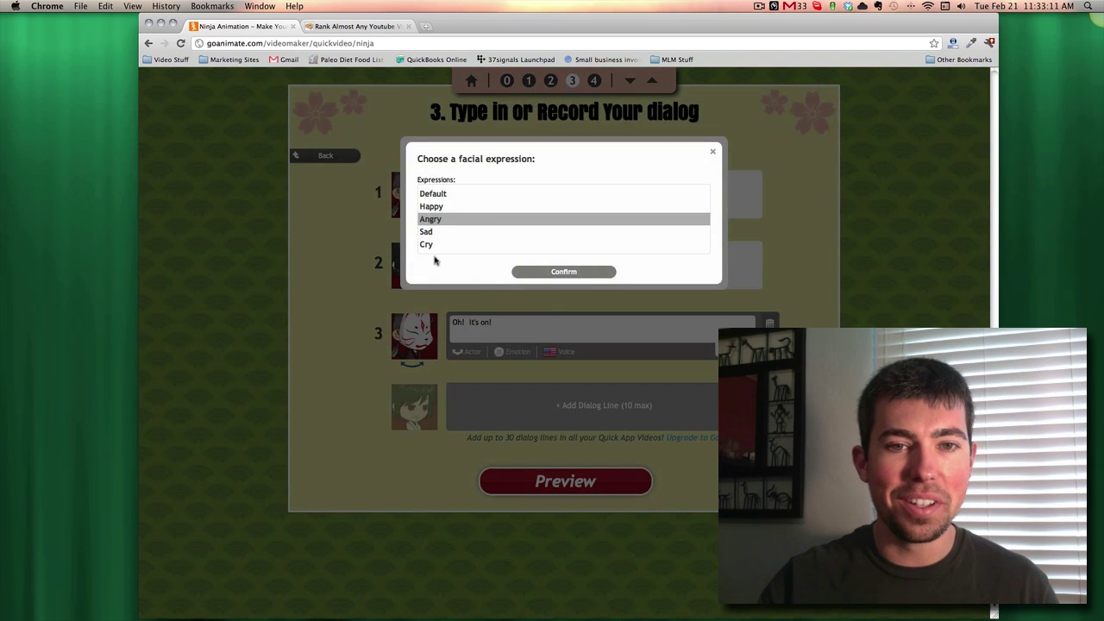
click(433, 207)
click(539, 270)
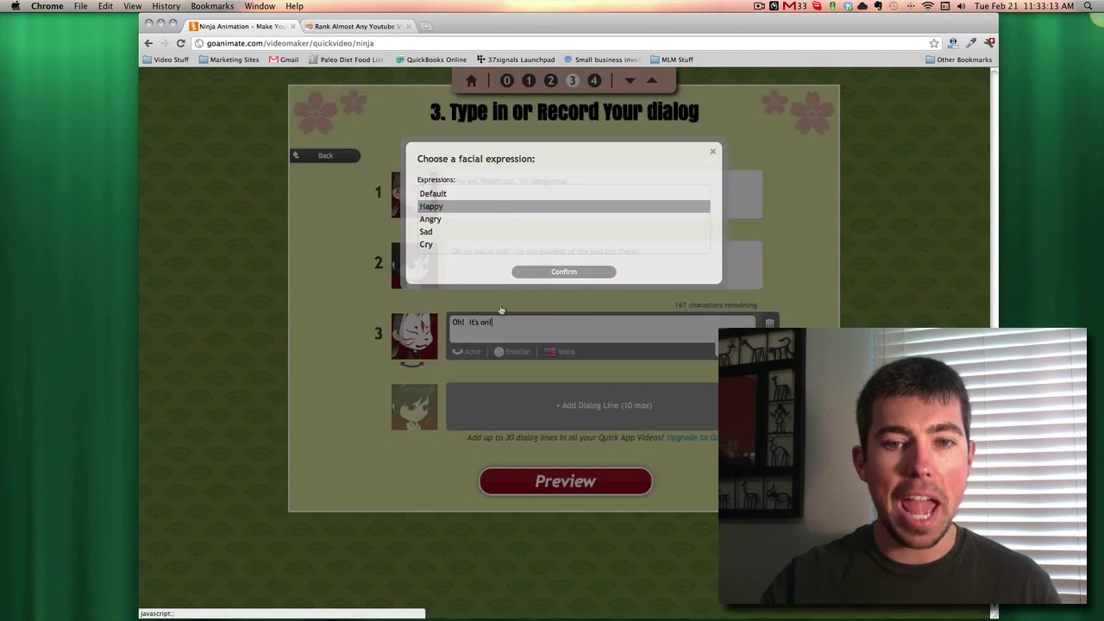
- Render and play the 22-second preview of the three-line ninja dojo video
click(576, 483)
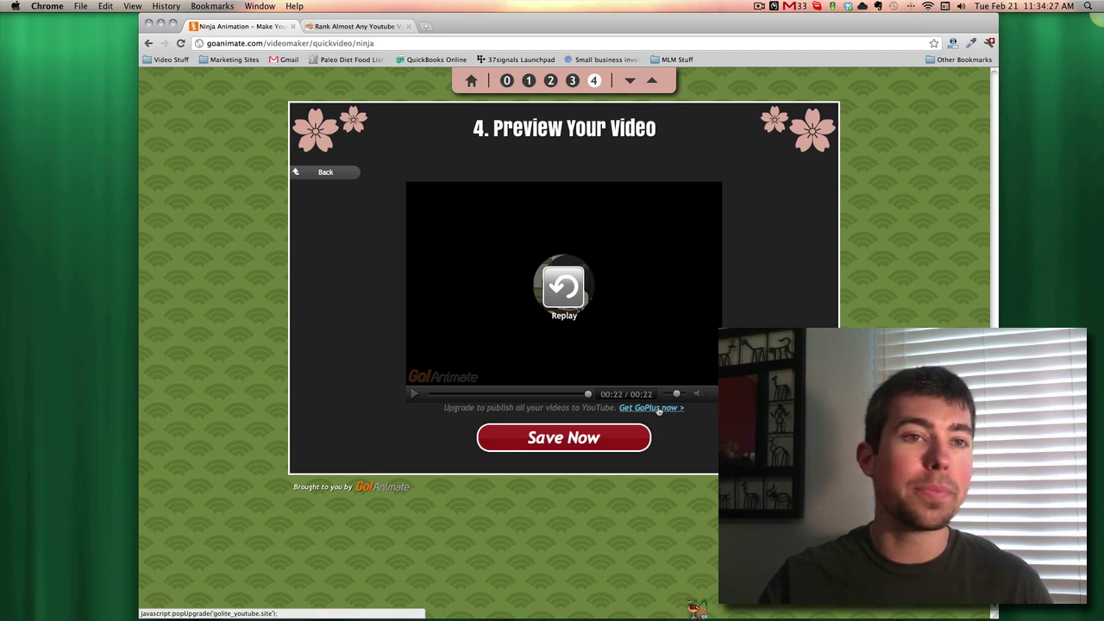
click(658, 409)
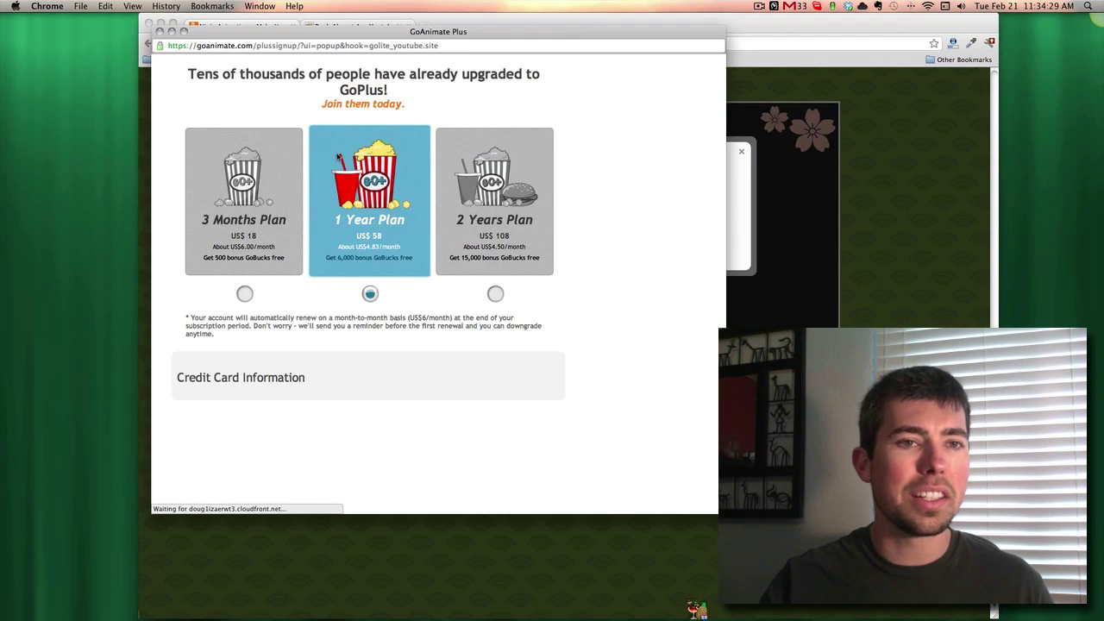
click(247, 259)
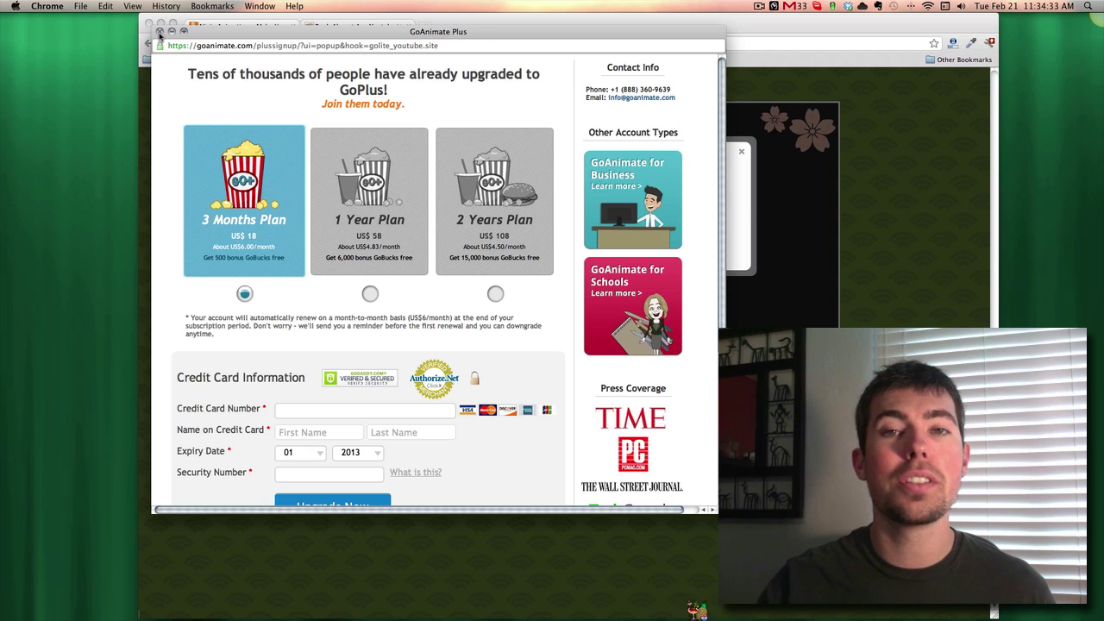
click(159, 33)
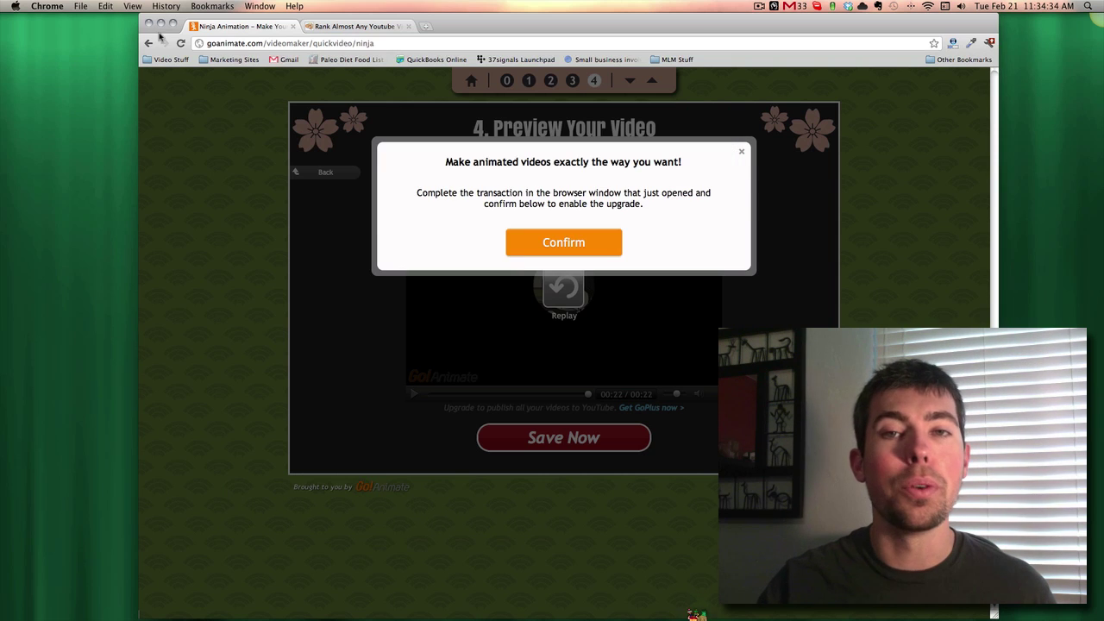
click(741, 152)
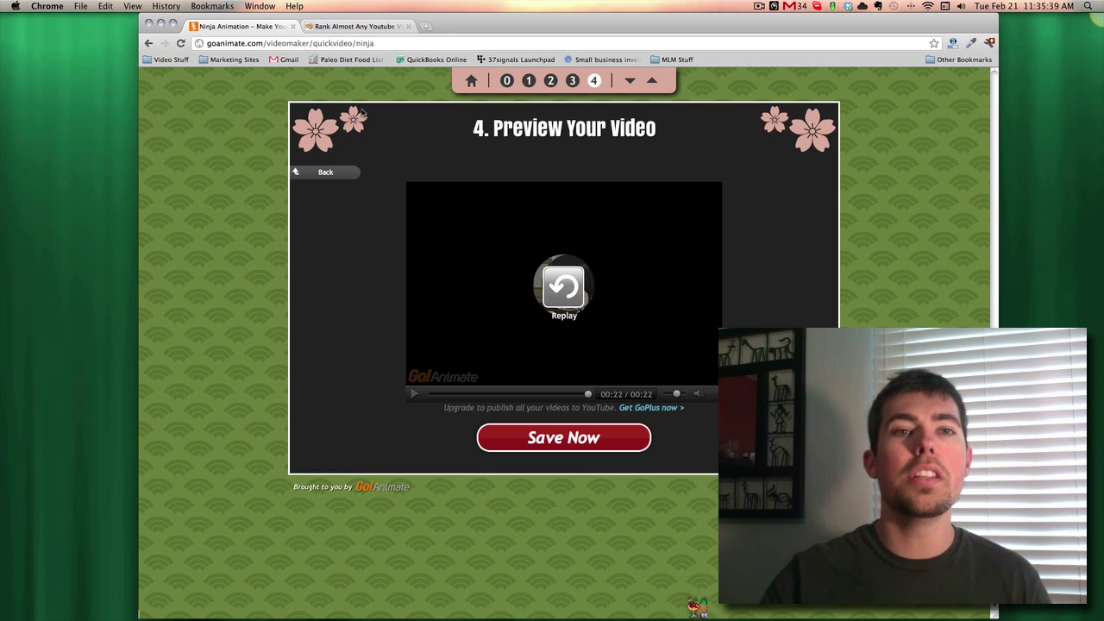
- Switch to the 'Rank Almost ANY YouTube Video #1 on GOOGLE!' tab and highlight '$7 Report'
click(353, 27)
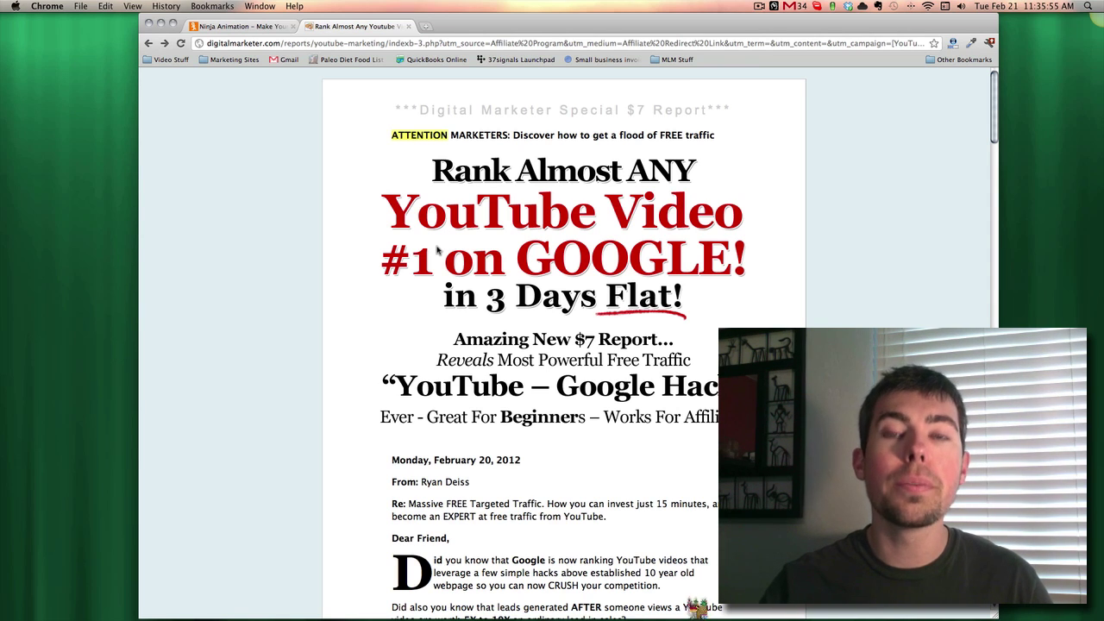
scroll(435, 254, down, 4)
scroll(423, 269, up, 4)
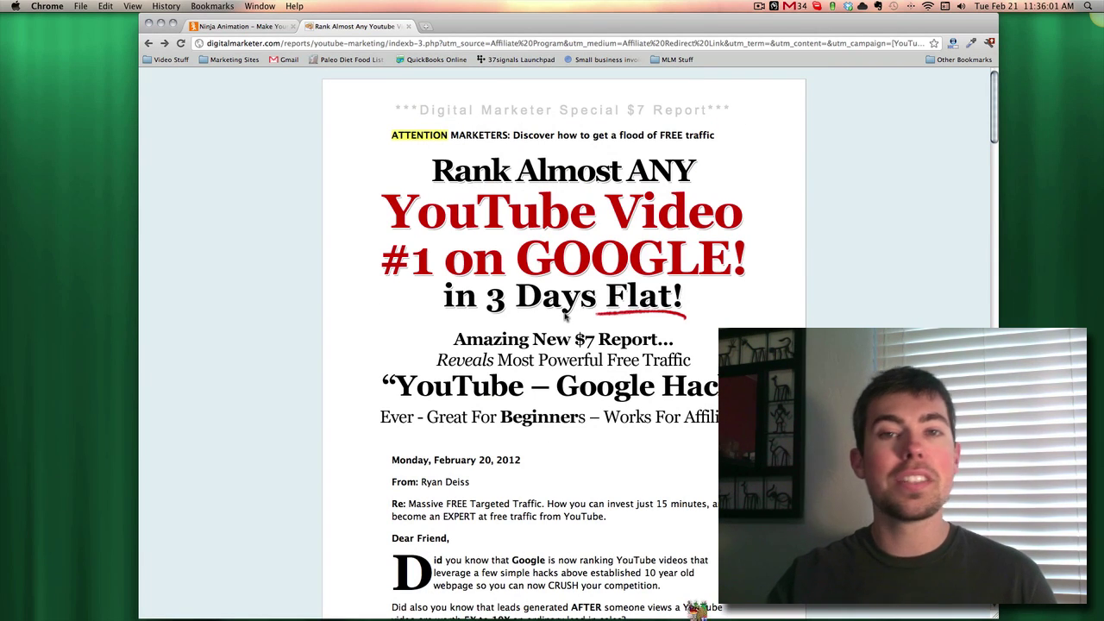
drag(638, 111, 700, 110)
click(811, 263)
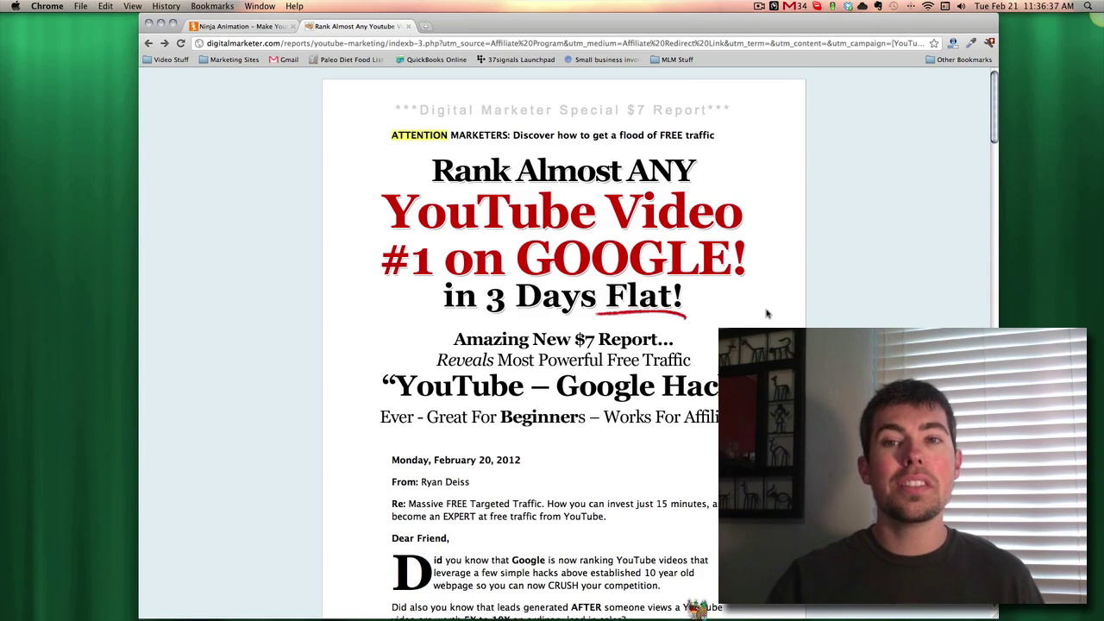
- Scroll the sales page past the Add To Cart box to the 'Double' guarantee
scroll(766, 314, down, 10)
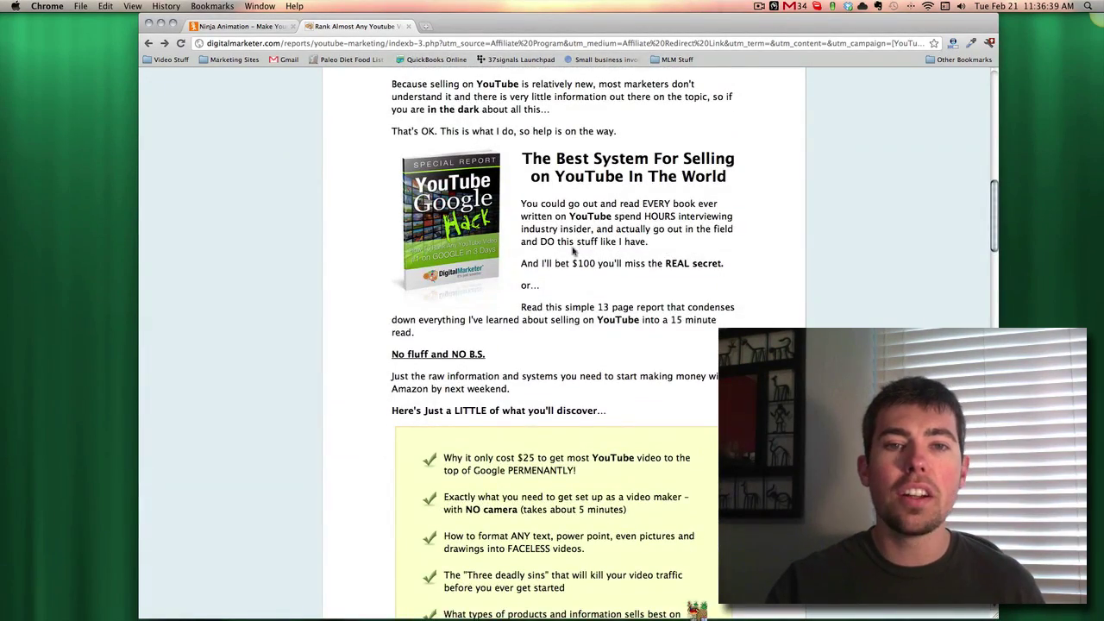
scroll(559, 257, up, 2)
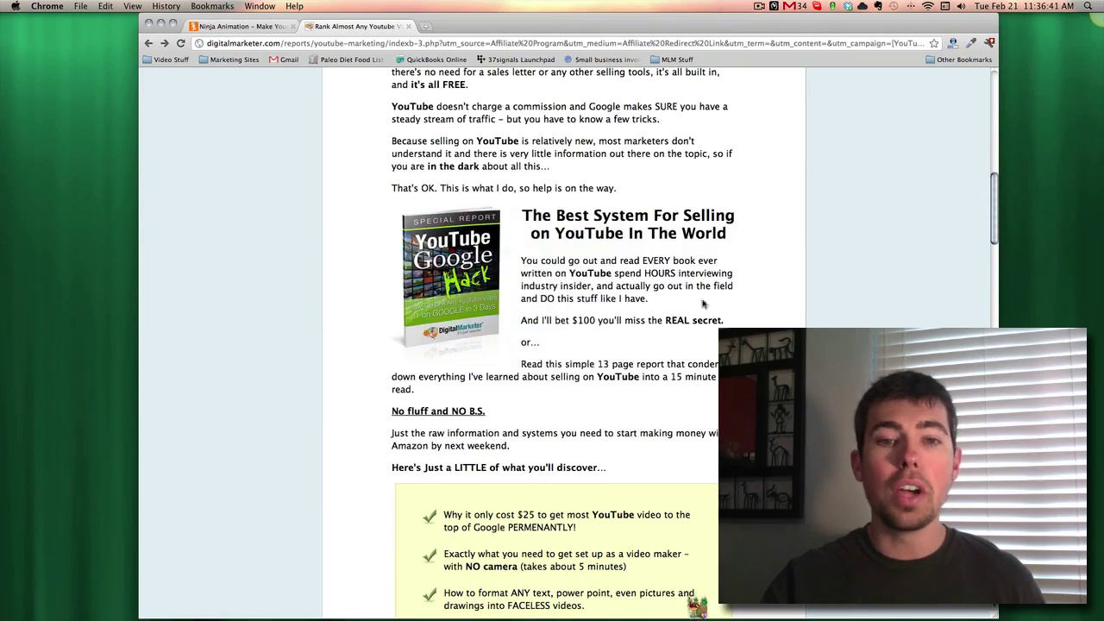
scroll(725, 302, down, 15)
scroll(725, 301, up, 5)
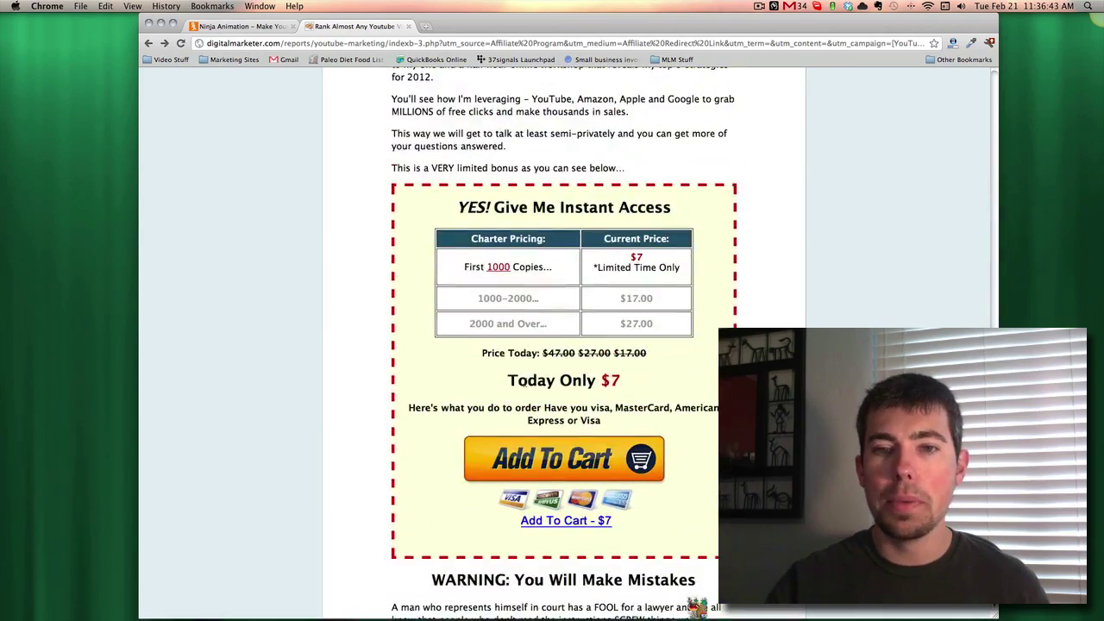
scroll(625, 369, down, 12)
scroll(625, 370, down, 1)
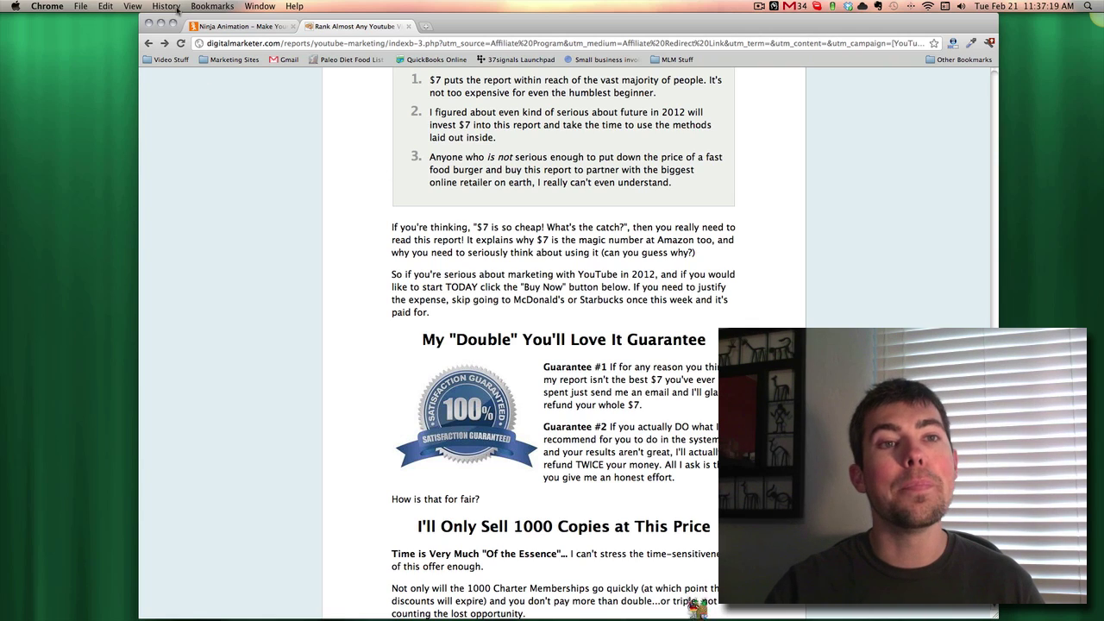
- Switch to the Ninja Animation tab and step back to the three-line dialog
click(234, 25)
click(326, 343)
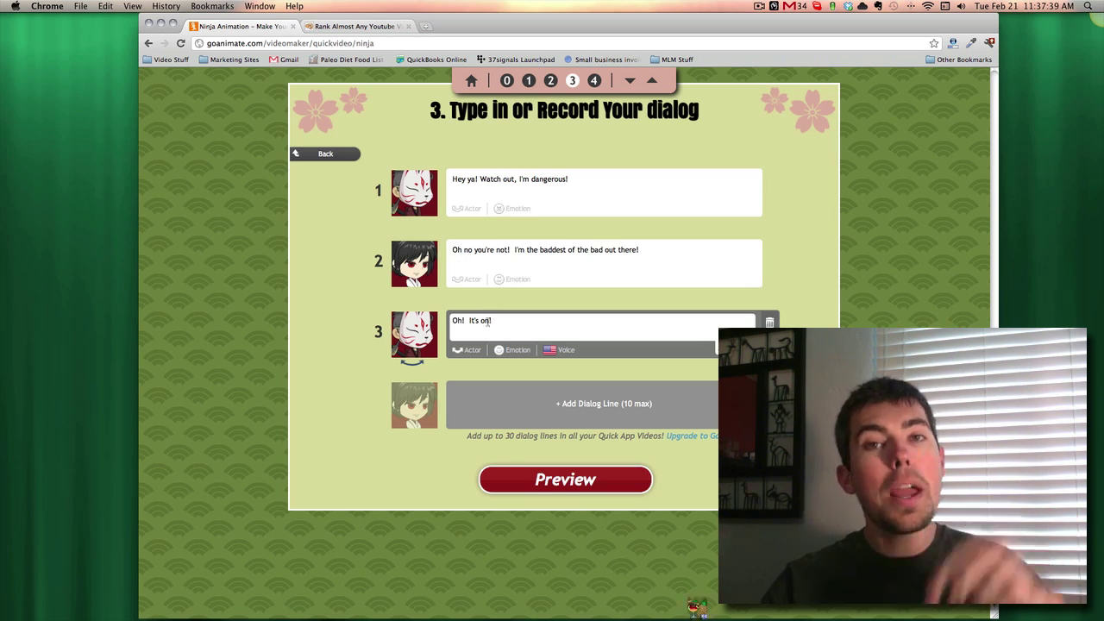
- Return to the report tab and scroll to the 'Today Only $7' order box
click(362, 25)
scroll(681, 368, up, 15)
scroll(679, 373, down, 20)
scroll(677, 376, up, 2)
scroll(677, 376, up, 1)
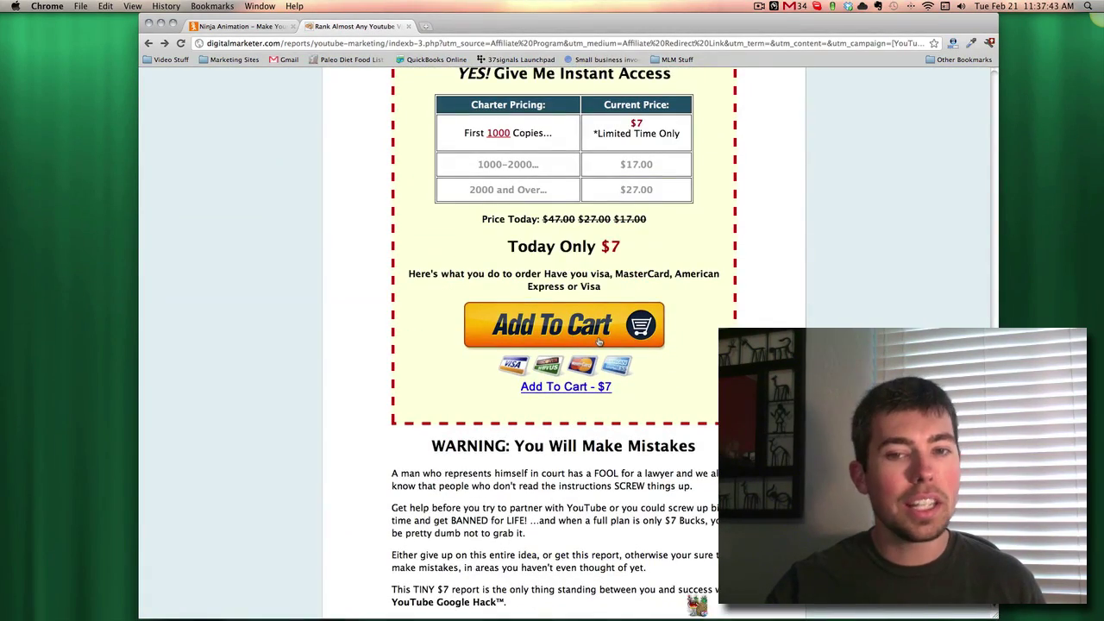